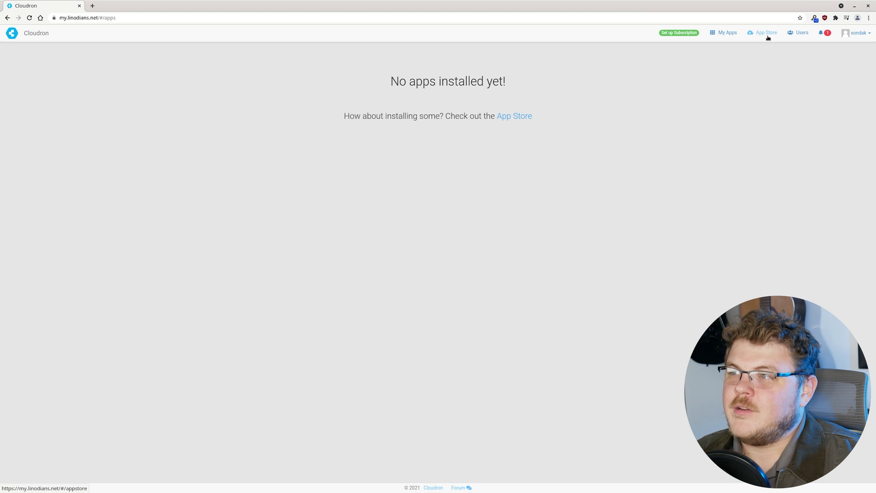
Search the App Store catalogue for 'searx' and open its app details page
left_click(767, 33)
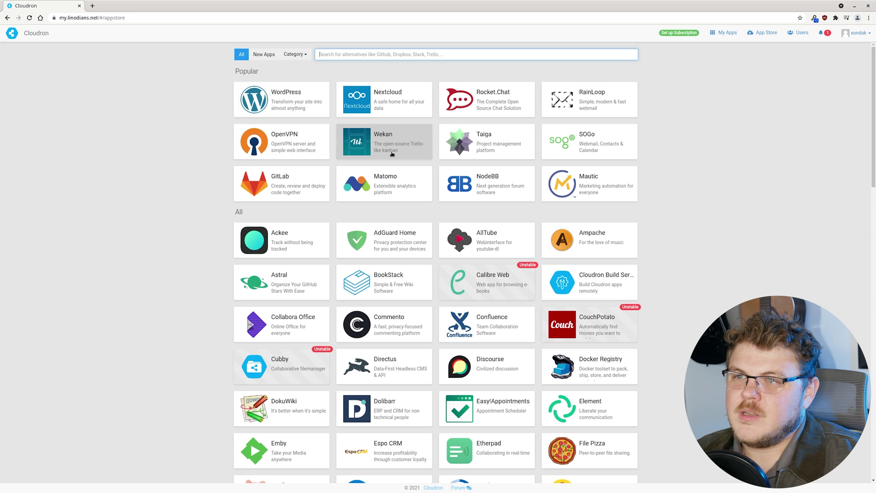
scroll(351, 229, "down", 2)
scroll(357, 231, "down", 5)
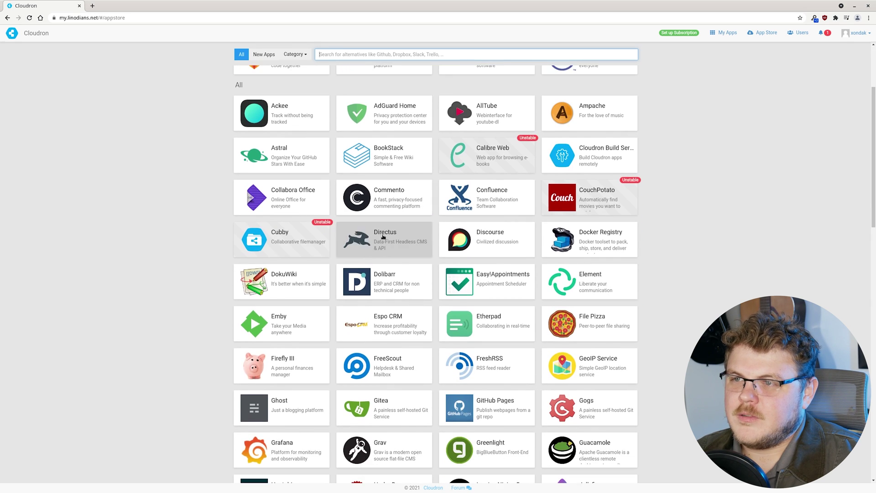
scroll(521, 269, "down", 6)
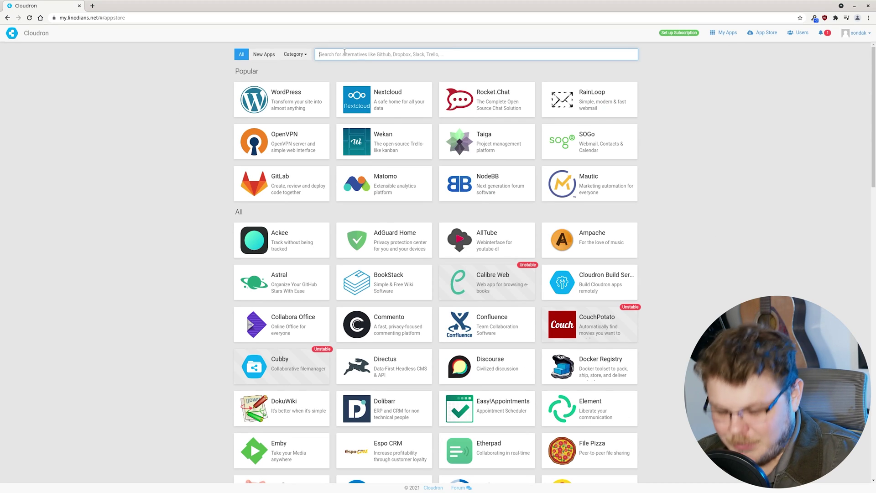
type("searx")
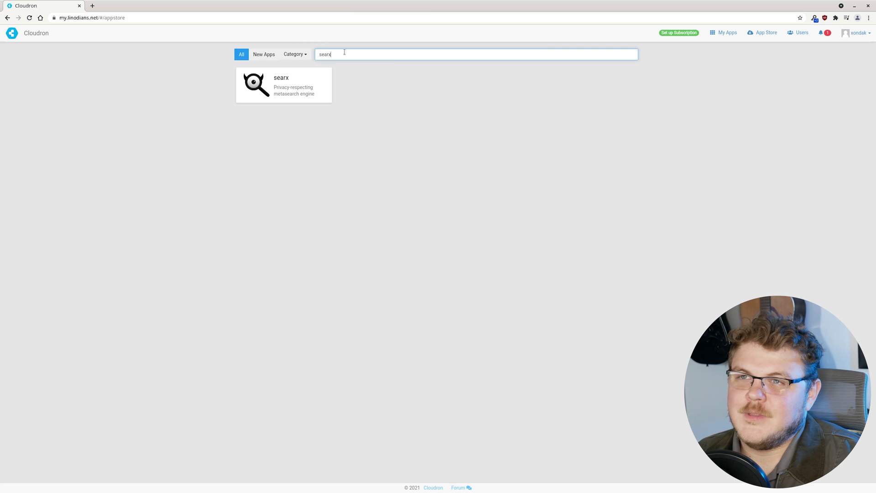
left_click(297, 84)
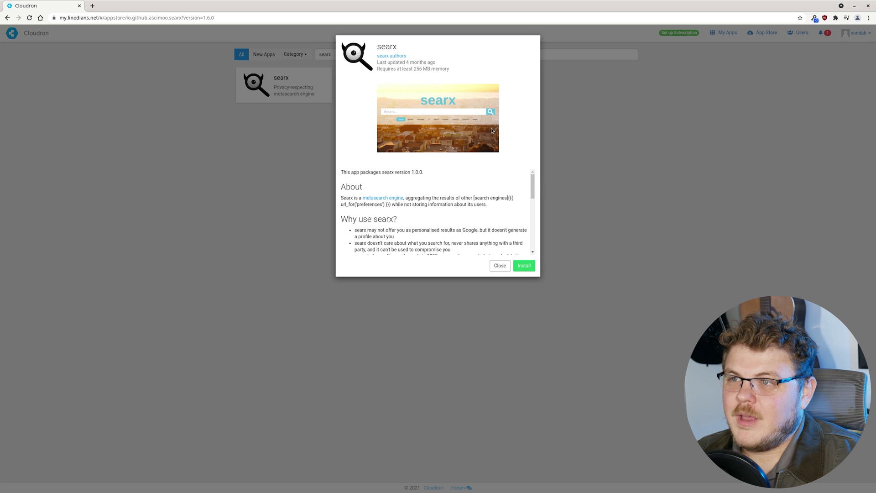
Install searx at location 'searx', visible to all users
left_click(528, 268)
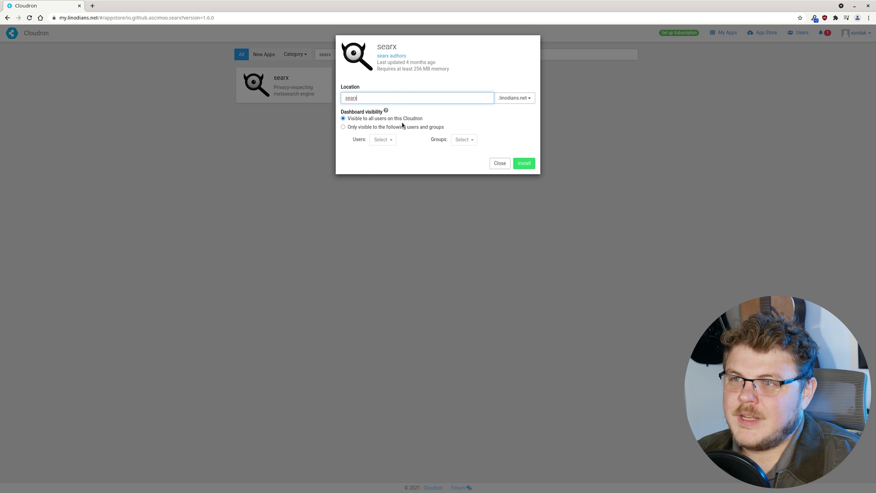
left_click(525, 164)
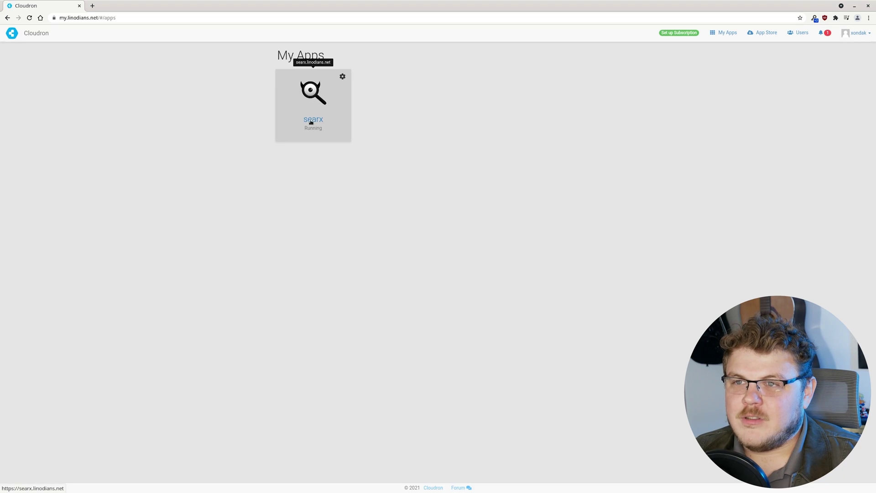
Open the searx.linodians.net instance and search for 'google'
left_click(314, 120)
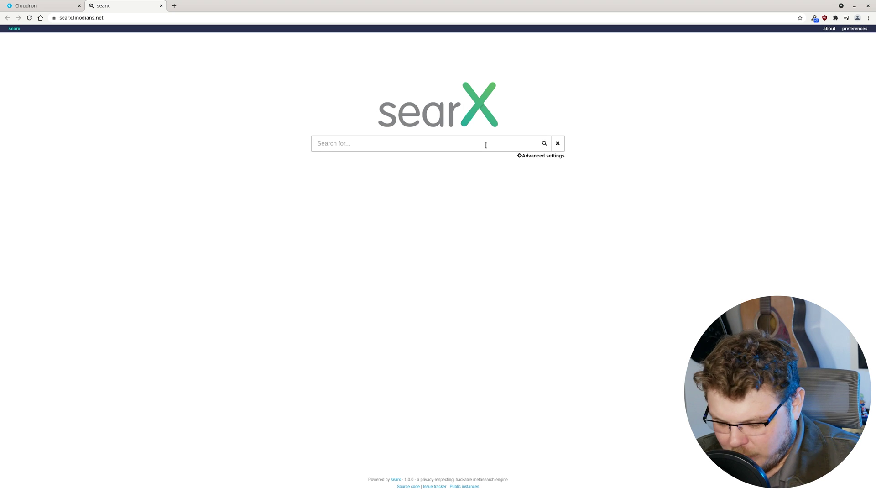
type("google")
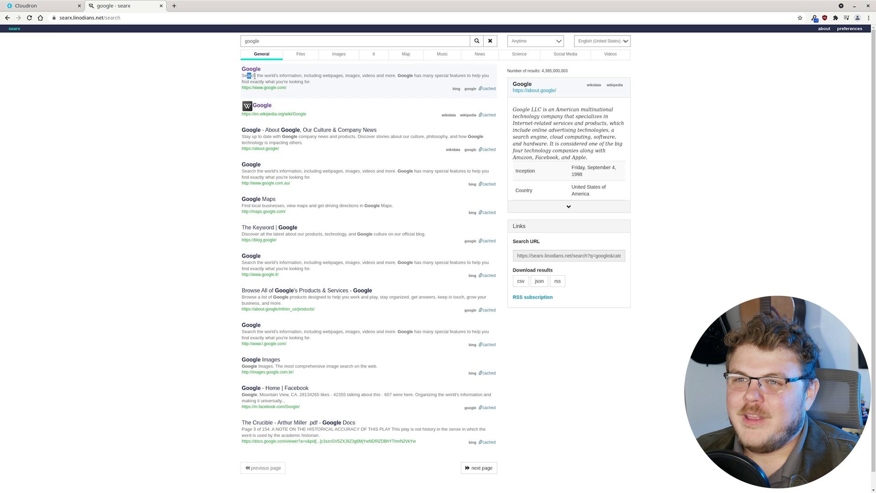
triple_click(249, 76)
left_click(332, 100)
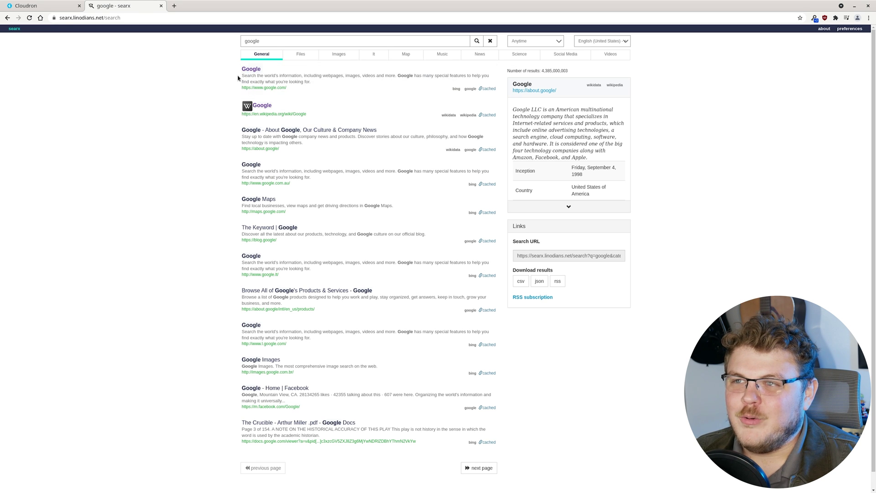
Open searx Preferences and keep the oscar theme with the Logicodev style
left_click(848, 27)
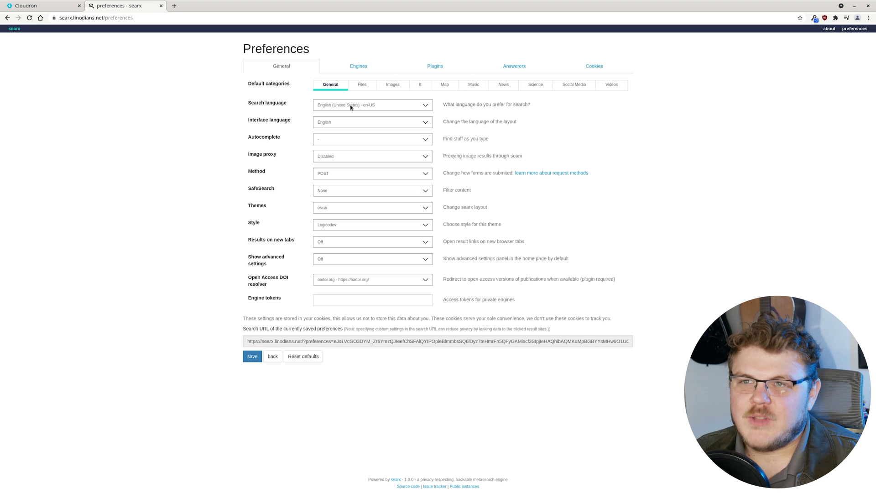
left_click(336, 210)
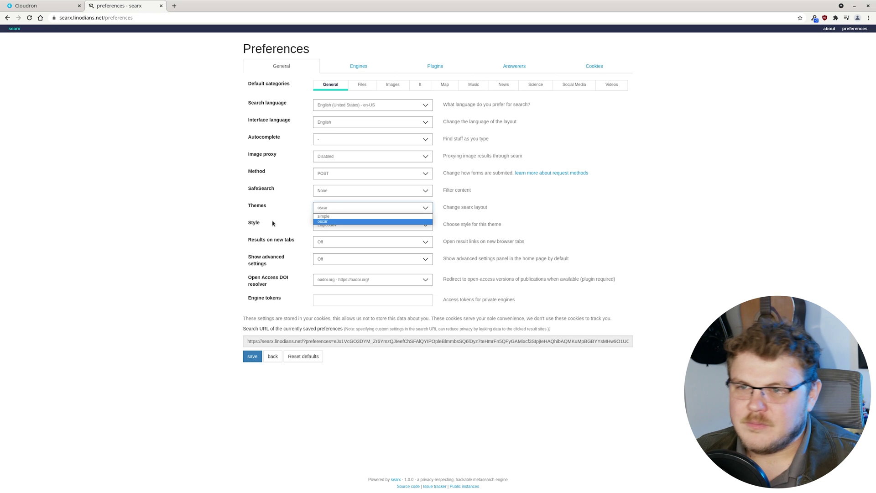
left_click(278, 222)
left_click(332, 227)
left_click(271, 247)
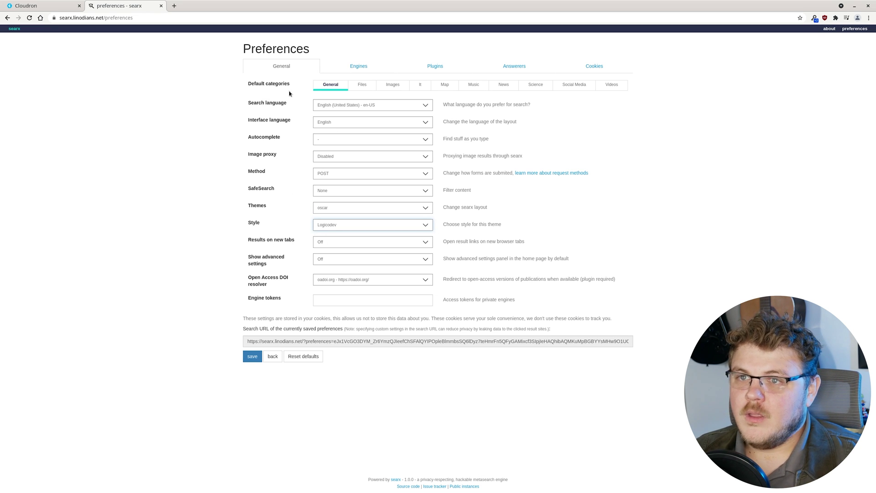
Scroll through the general engine list, leaving google, dictzone and the other engines enabled
left_click(358, 68)
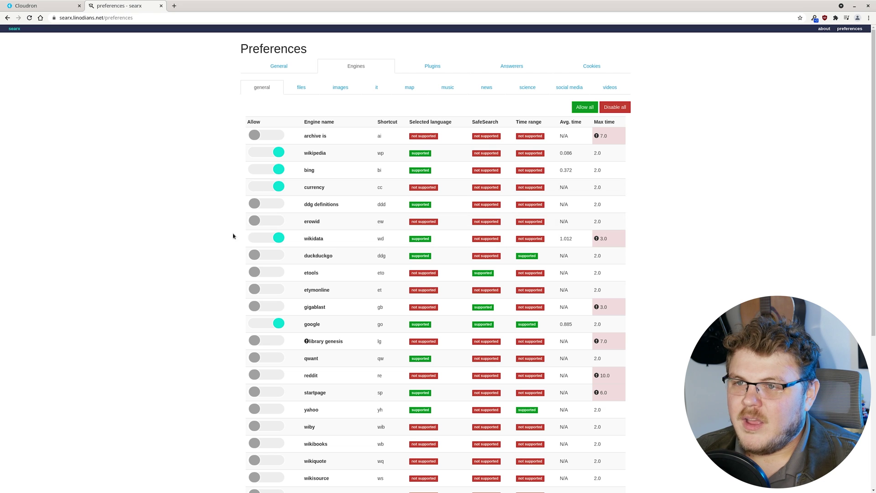
mouse_move(308, 204)
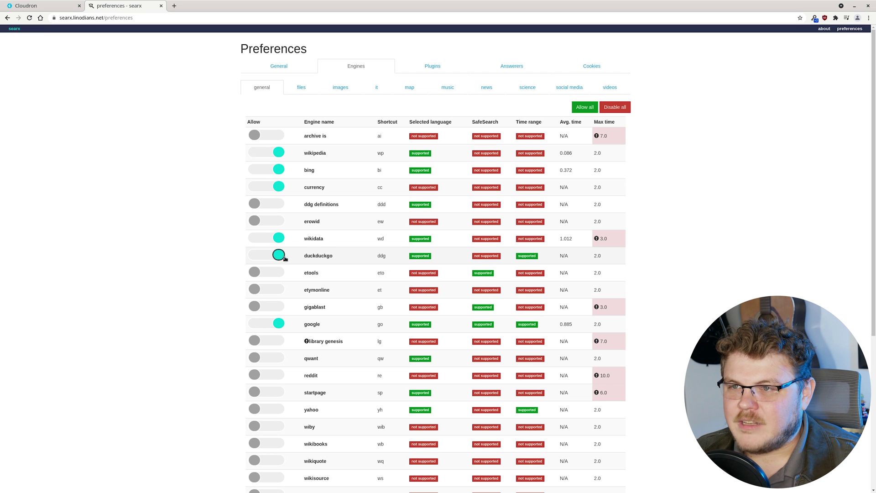
scroll(401, 78, "down", 2)
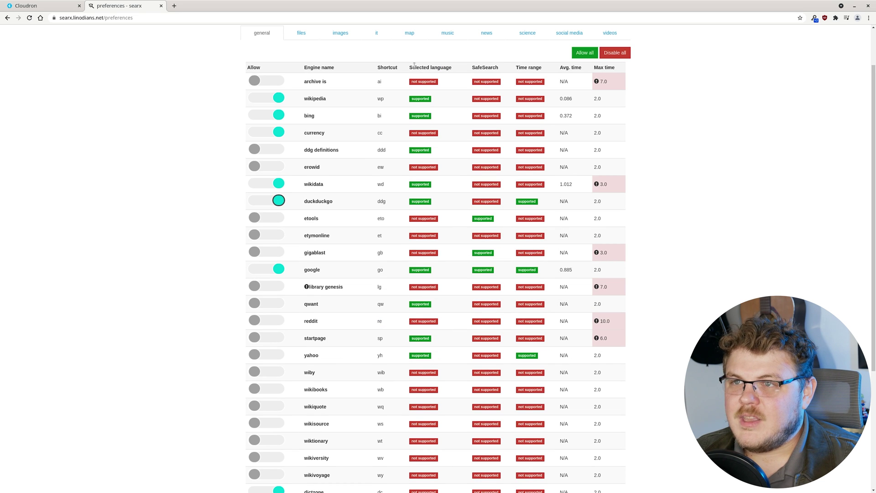
left_click_drag(438, 69, 456, 75)
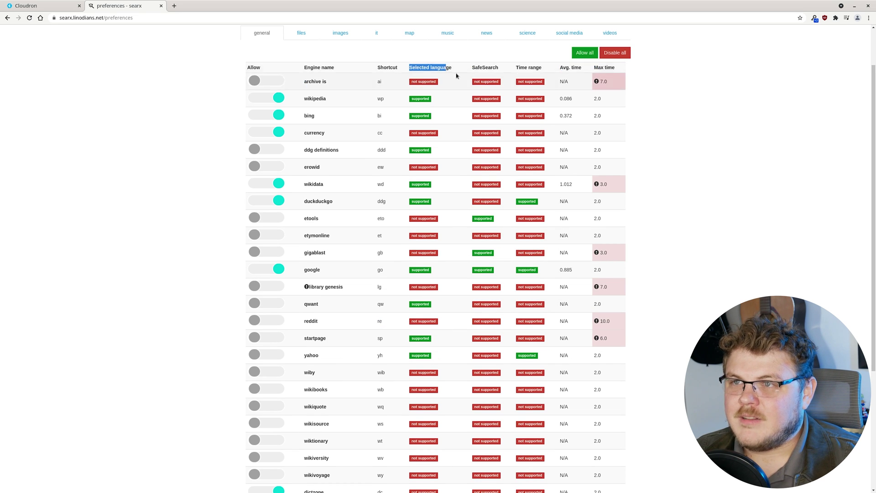
left_click(419, 82)
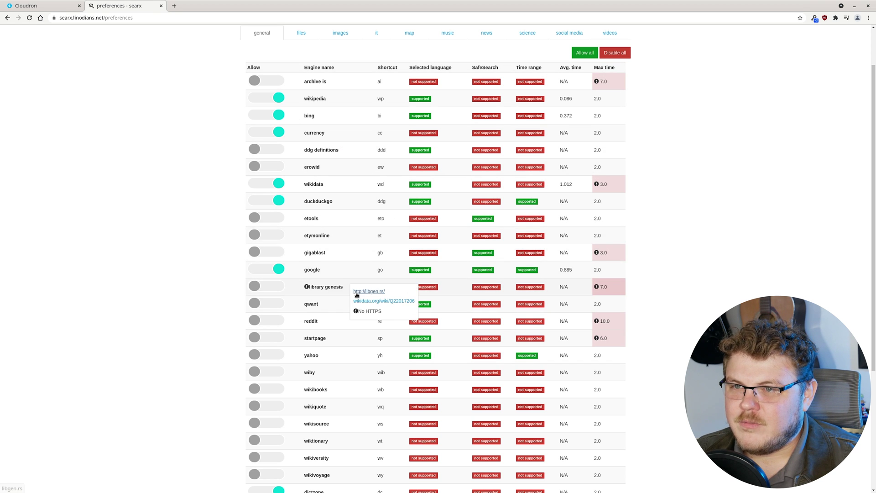
mouse_move(340, 347)
scroll(340, 346, "down", 4)
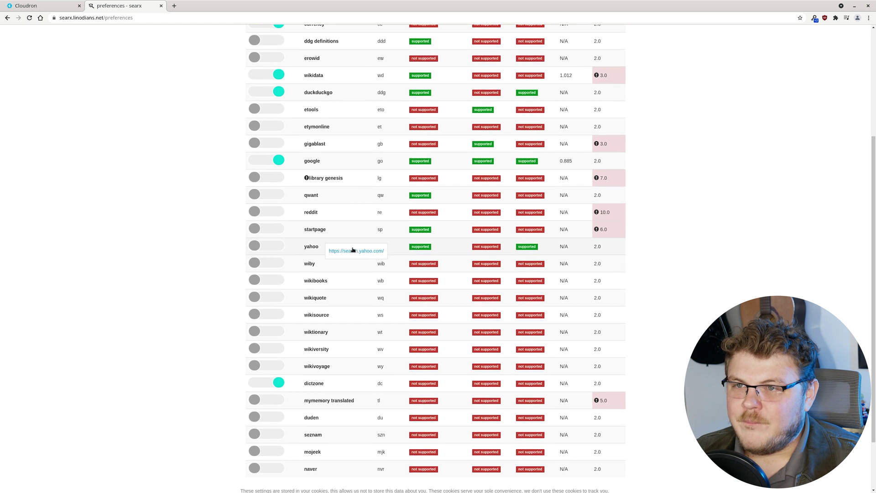
scroll(389, 244, "down", 1)
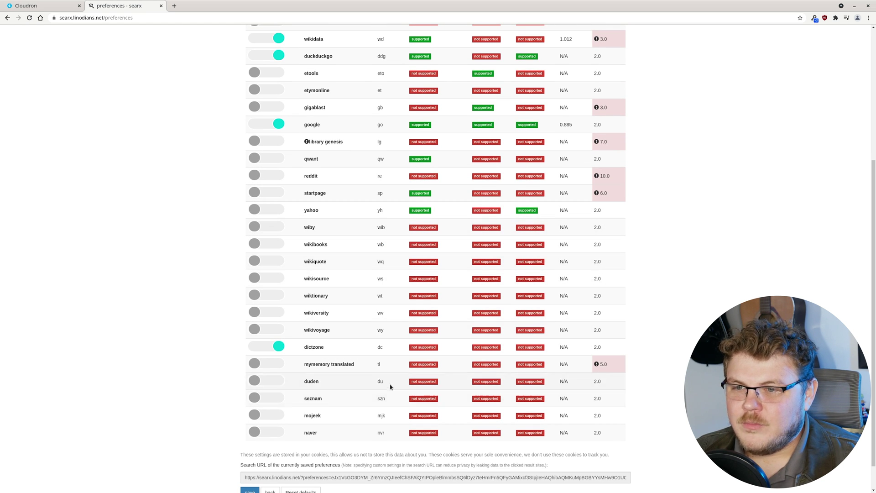
scroll(391, 386, "down", 1)
mouse_move(352, 422)
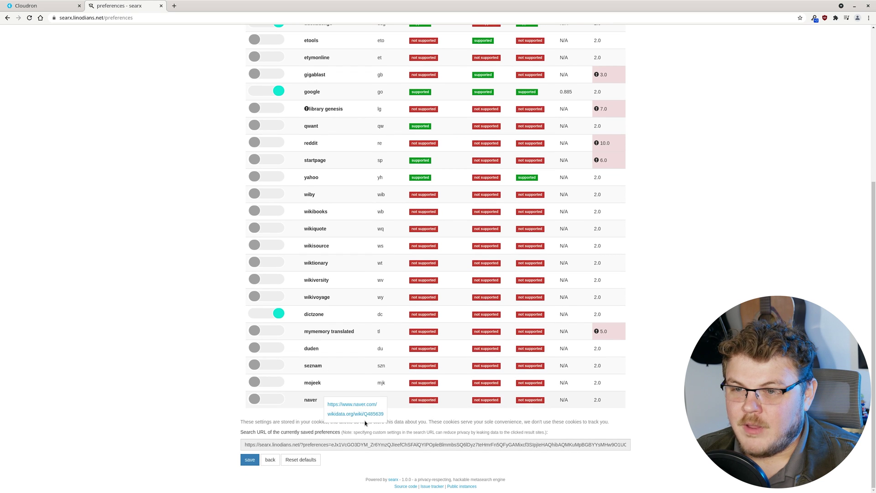
mouse_move(332, 395)
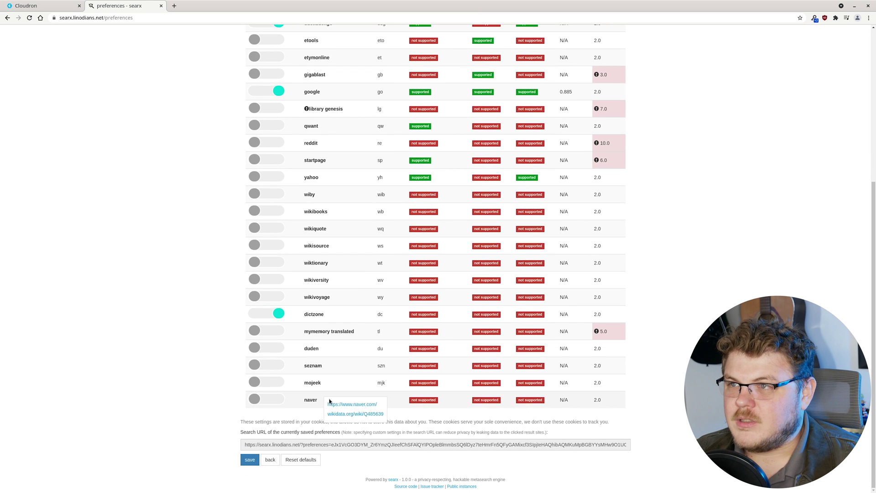
left_click(301, 88)
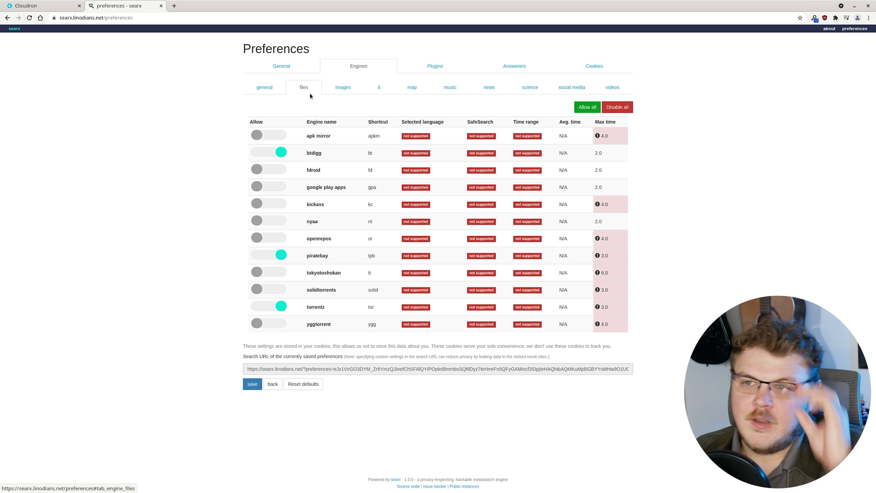
Enable the fdroid files engine, then review the images, map, music, news, science, social media and videos engines
mouse_move(311, 151)
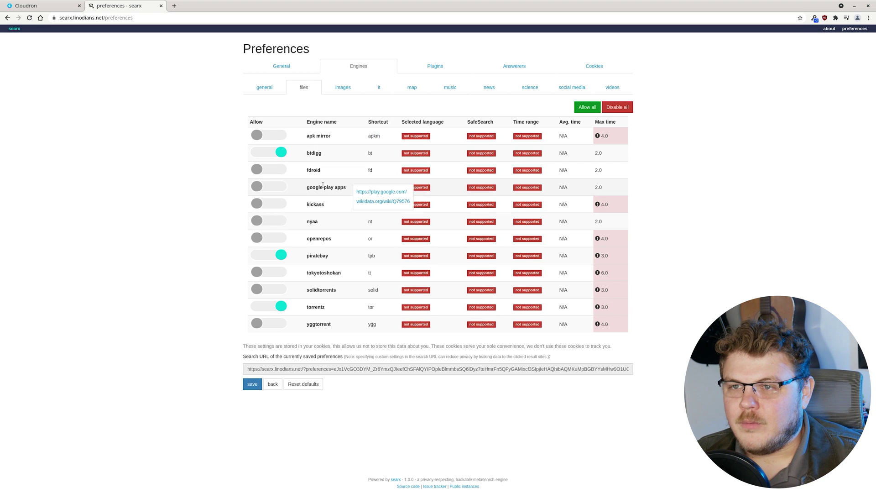
left_click(275, 171)
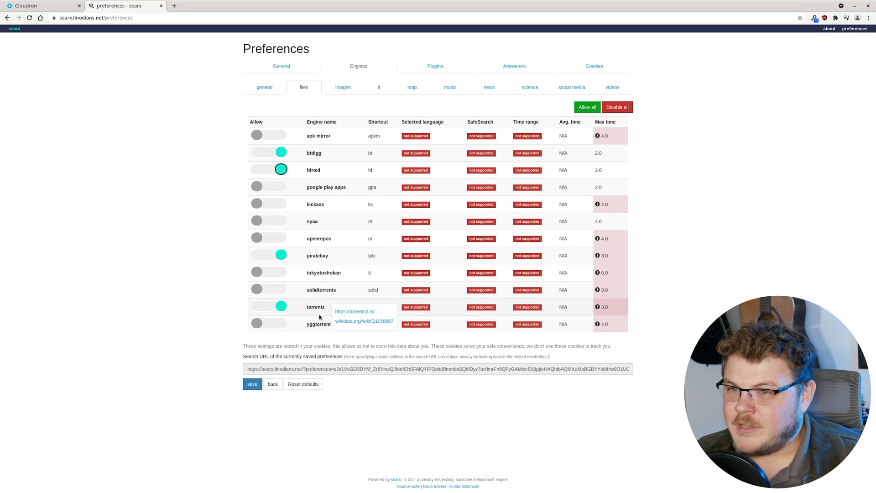
mouse_move(314, 295)
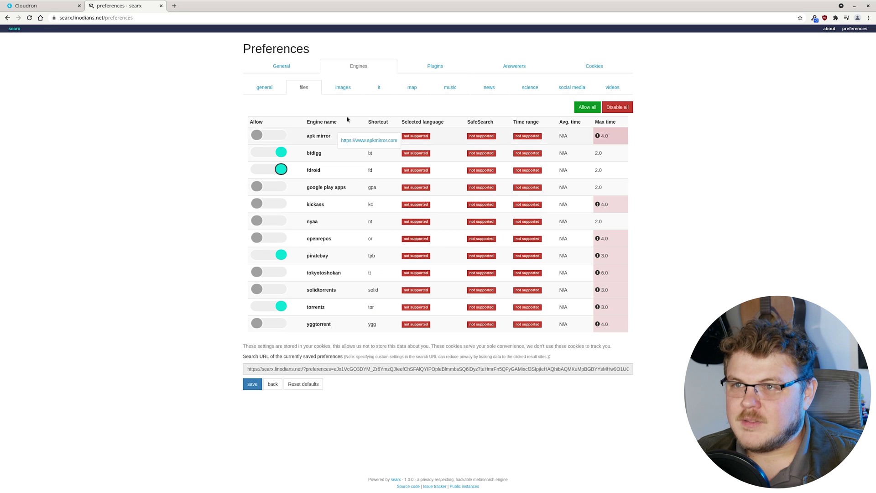
left_click(335, 93)
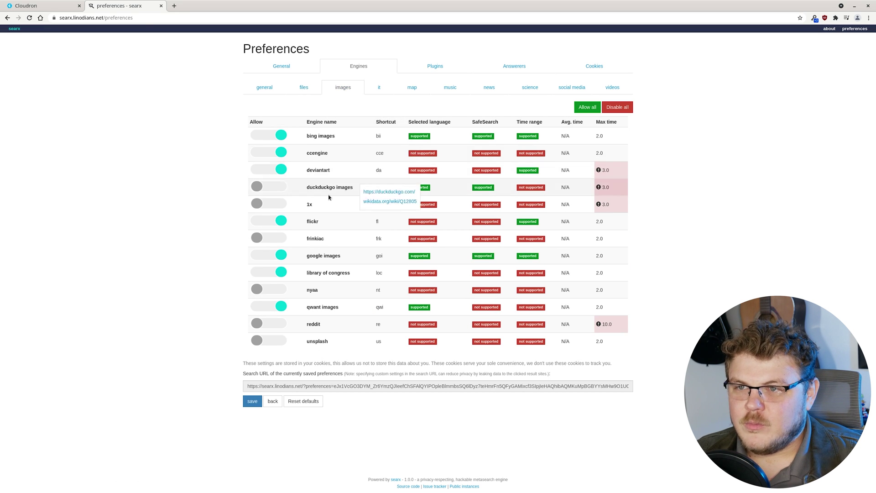
left_click(411, 90)
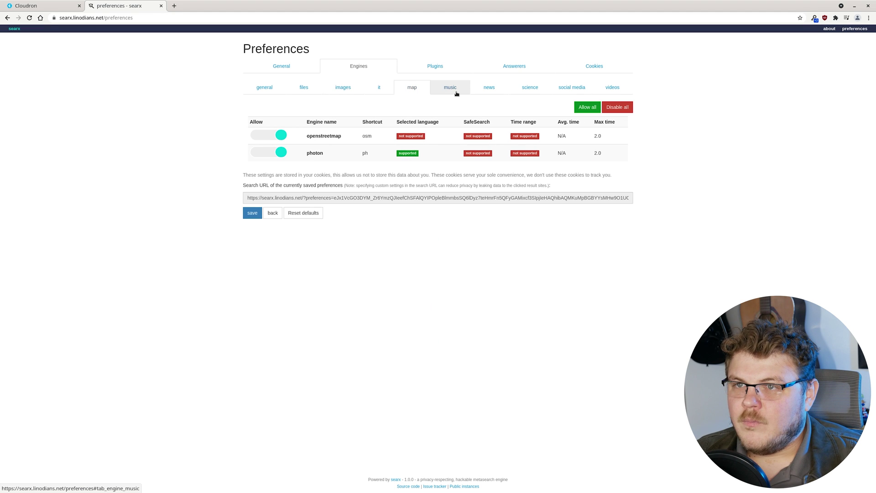
left_click(460, 92)
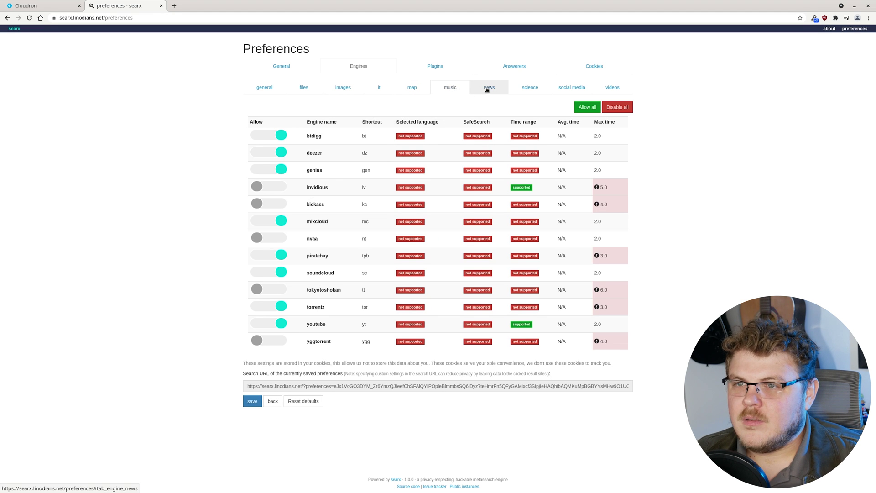
left_click(488, 90)
left_click(532, 89)
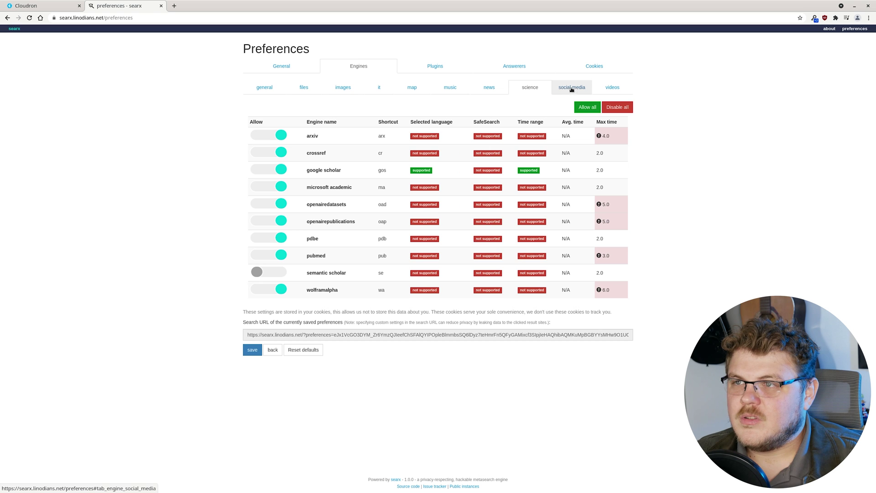
left_click(579, 88)
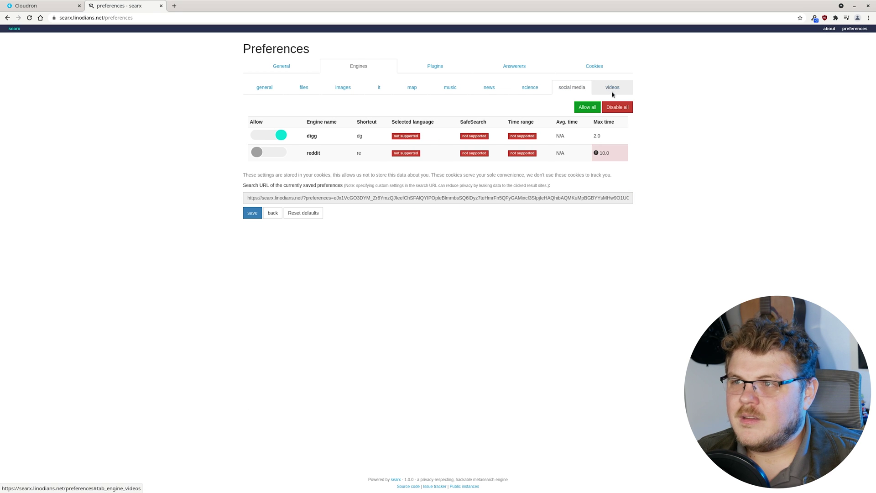
left_click(613, 94)
Check the video engine list and bring up the Plugins preferences
scroll(391, 345, "down", 3)
scroll(389, 338, "up", 2)
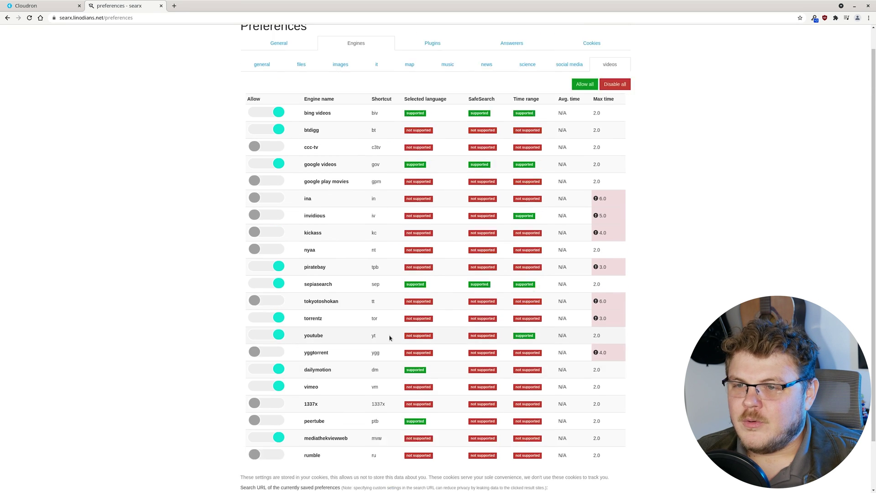
scroll(389, 337, "up", 1)
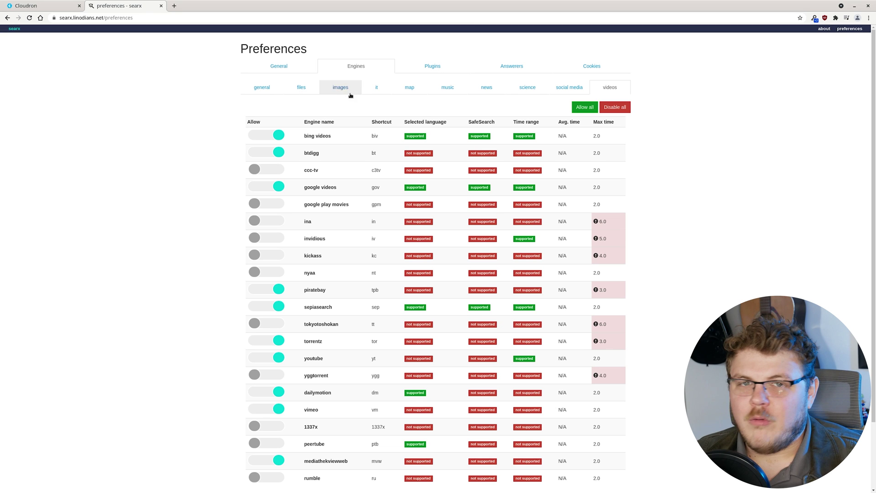
left_click(432, 65)
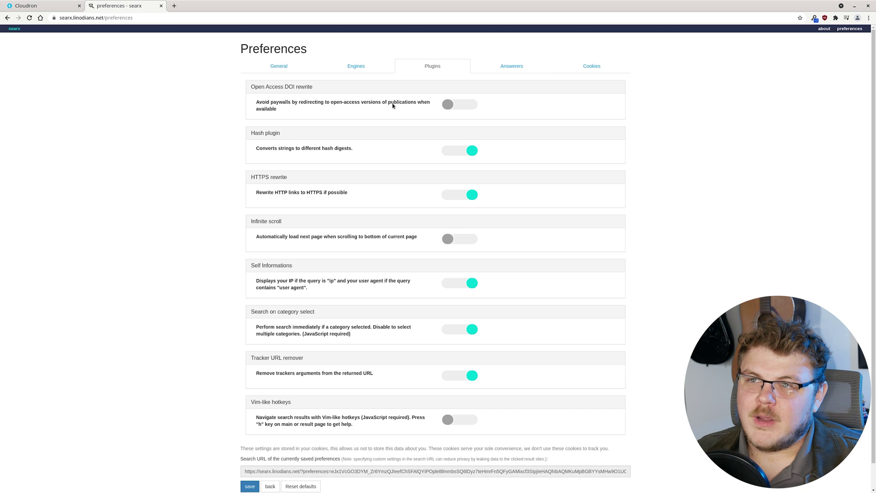
Turn on the Open Access DOI rewrite and Vim-like hotkeys plugins
left_click(451, 105)
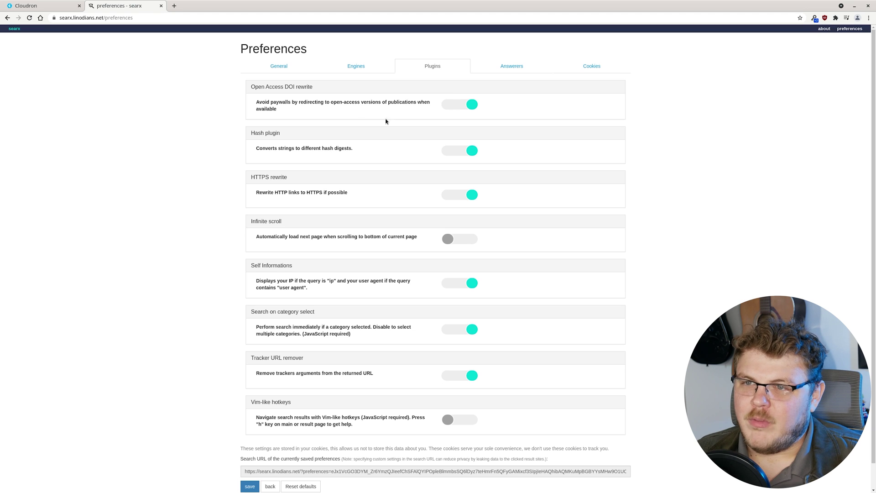
scroll(251, 219, "down", 1)
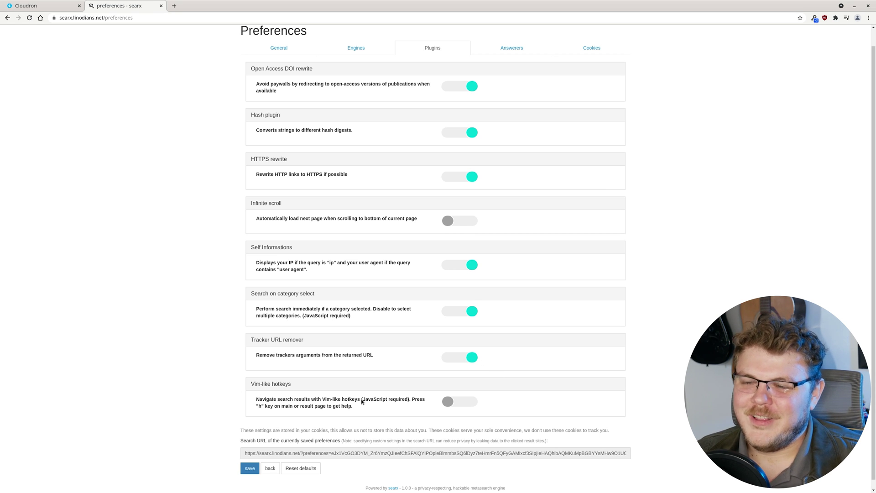
left_click_drag(364, 402, 410, 401)
left_click(456, 401)
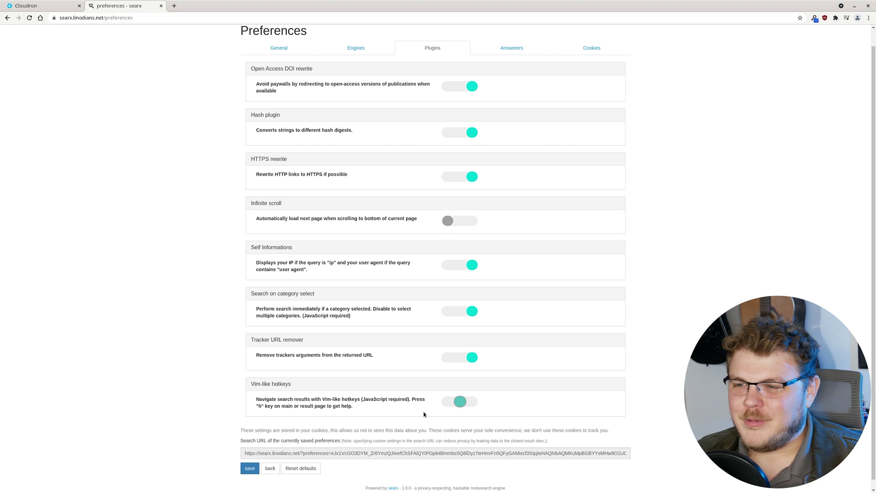
left_click(592, 48)
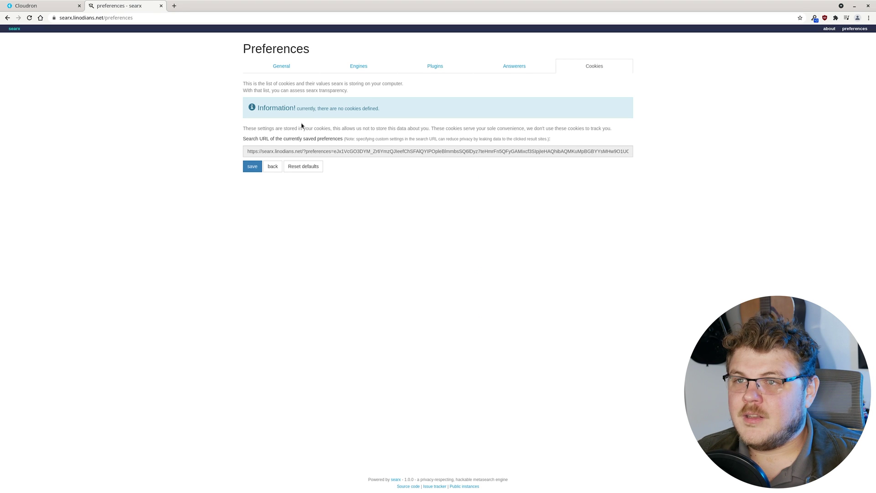
Look over the Answerers and General preferences, then return to the 'google' search results
left_click(529, 68)
left_click(265, 73)
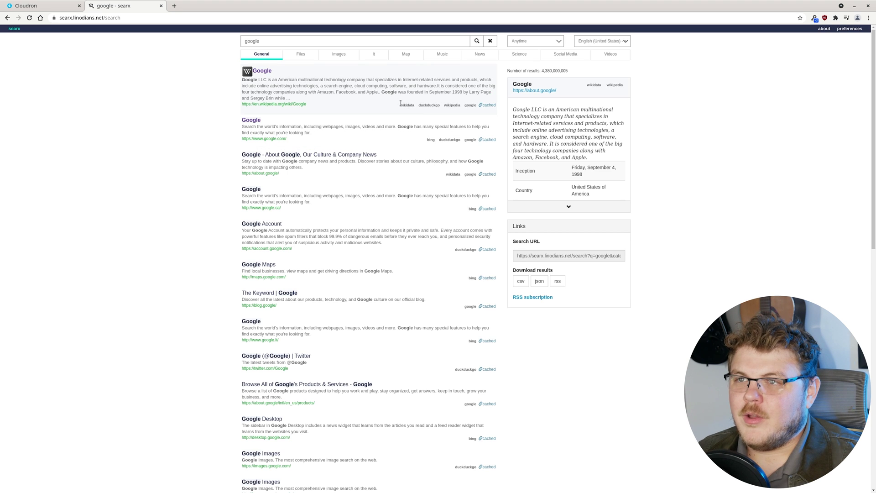
left_click_drag(400, 105, 473, 106)
Point out the engines credited on the top 'google' results, such as duckduckgo, bing and wikipedia
left_click(476, 107)
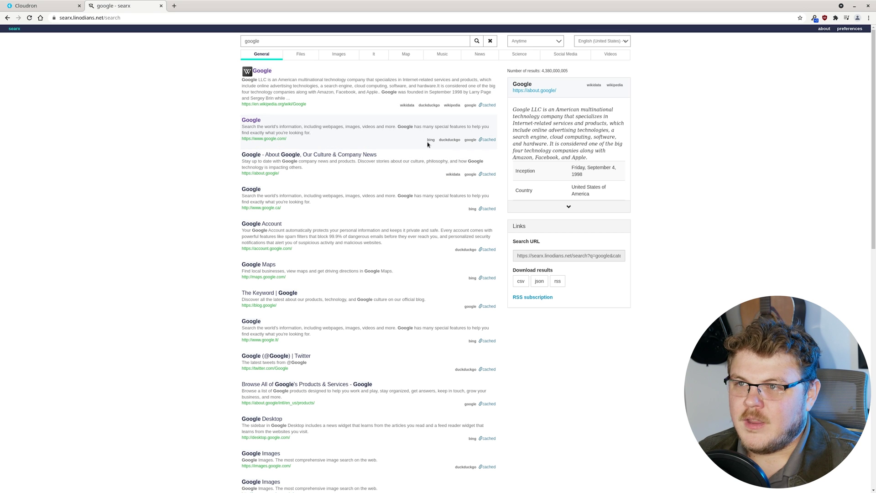
left_click_drag(435, 140, 470, 140)
left_click(474, 140)
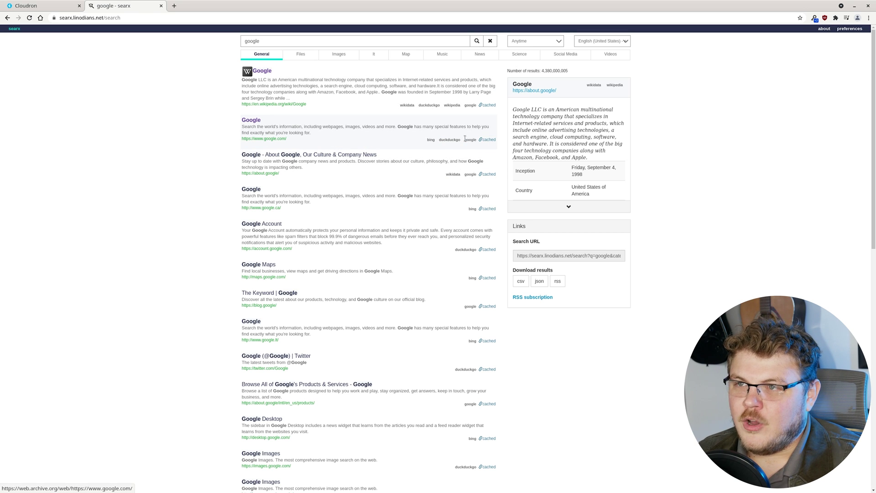
left_click_drag(416, 106, 469, 108)
left_click(468, 110)
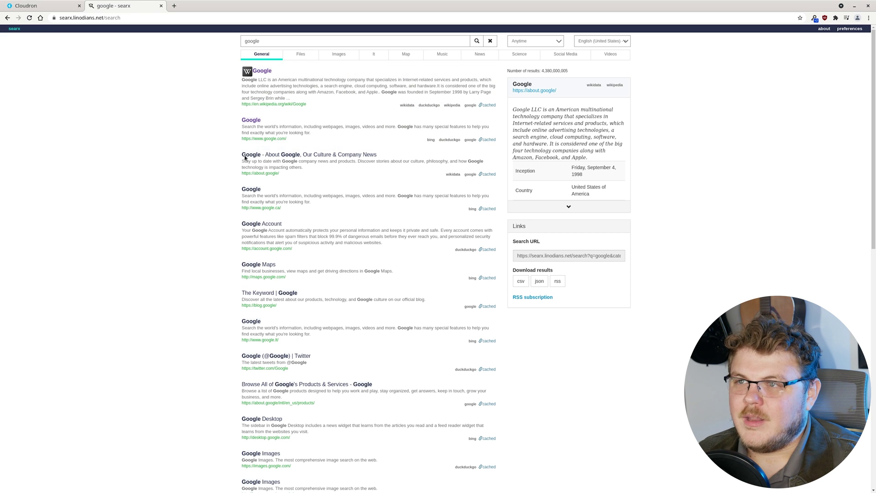